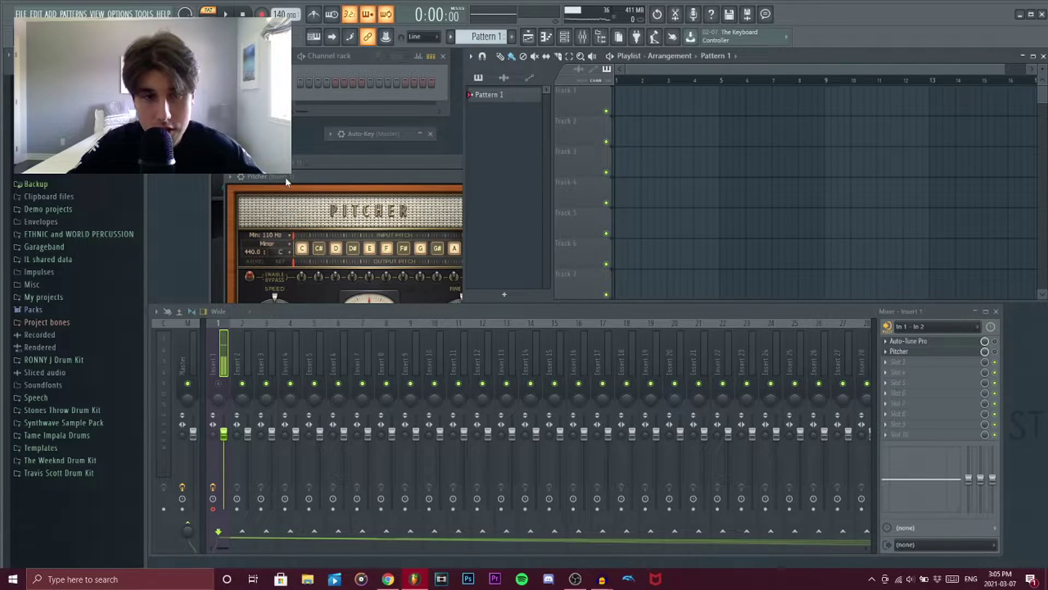
- Move the Pitcher window aside, visit Audacity's Auto-Tune Evo, then return to FL Studio's mixer
{"action": "left_click_drag", "start_coordinate": [285, 177], "coordinate": [539, 133]}
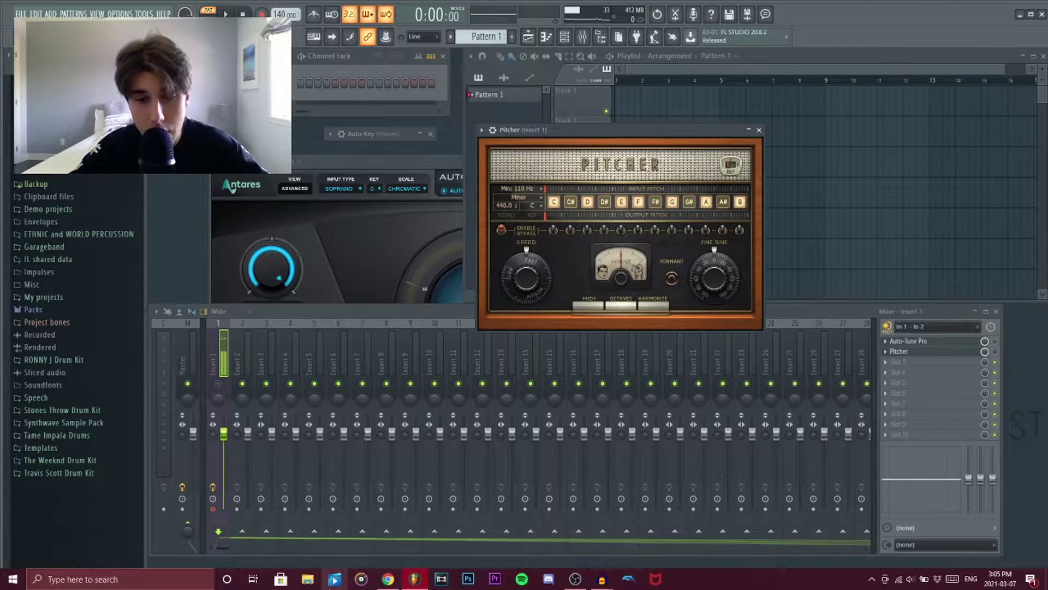
{"action": "mouse_move", "coordinate": [610, 585]}
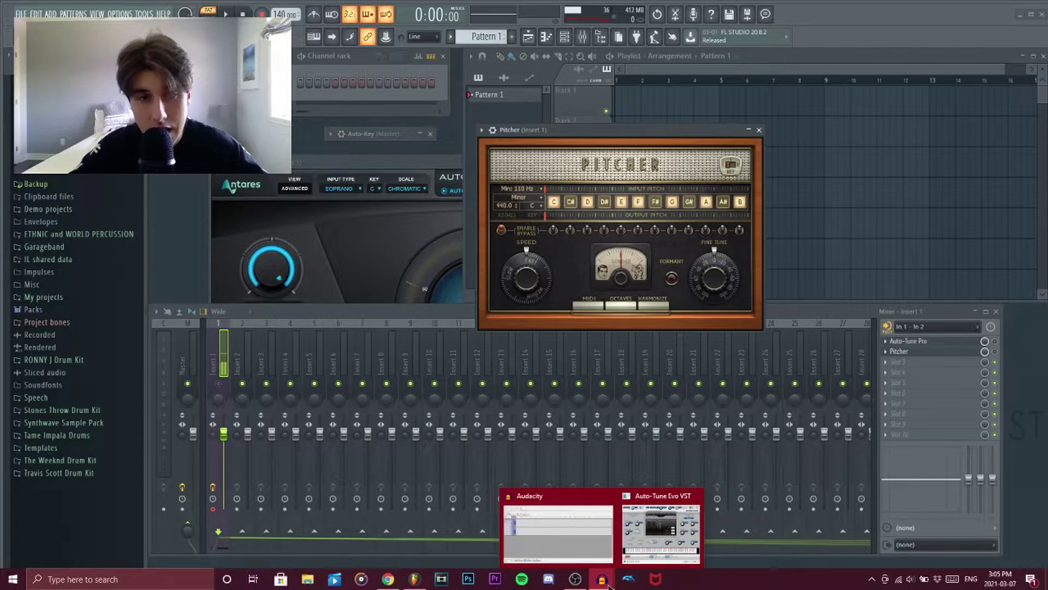
{"action": "left_click", "coordinate": [661, 530]}
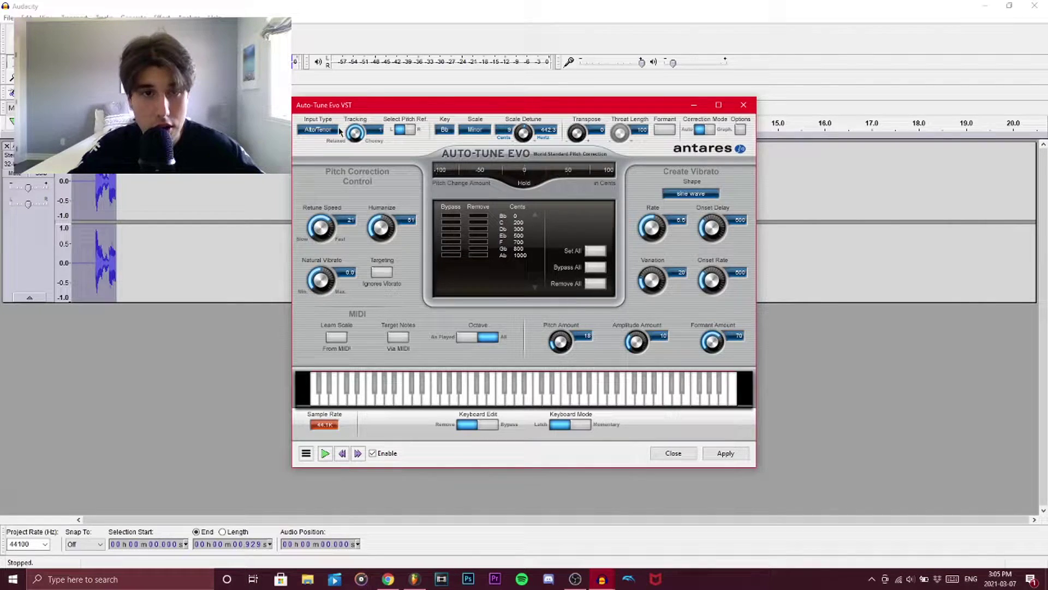
{"action": "left_click", "coordinate": [414, 579]}
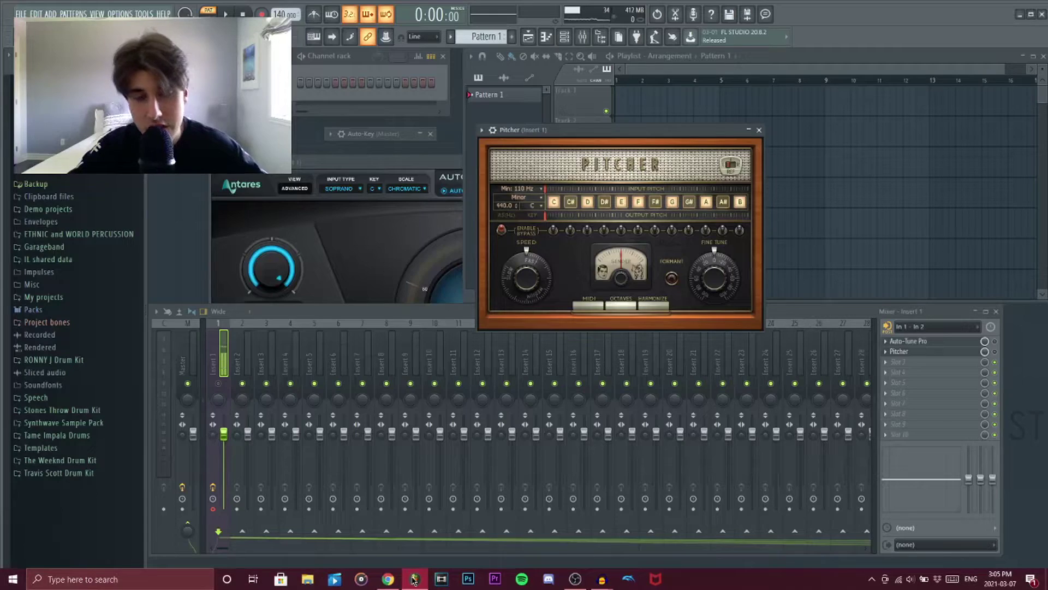
{"action": "left_click", "coordinate": [945, 351]}
- Open Auto-Tune Pro on Insert 1, shift its window right, and select the Master track
{"action": "left_click", "coordinate": [943, 342]}
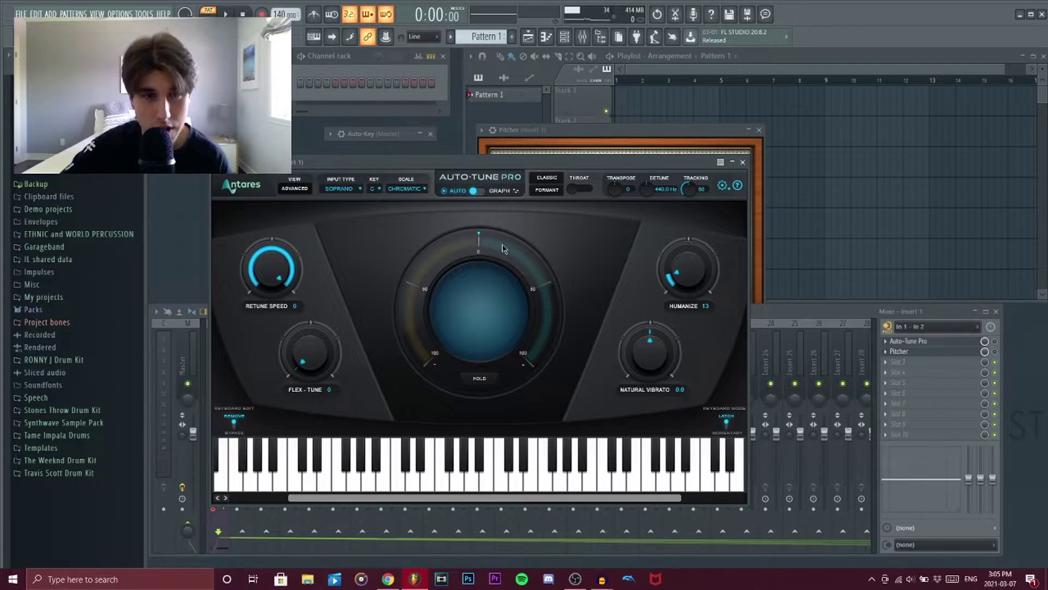
{"action": "left_click_drag", "start_coordinate": [314, 161], "coordinate": [343, 166]}
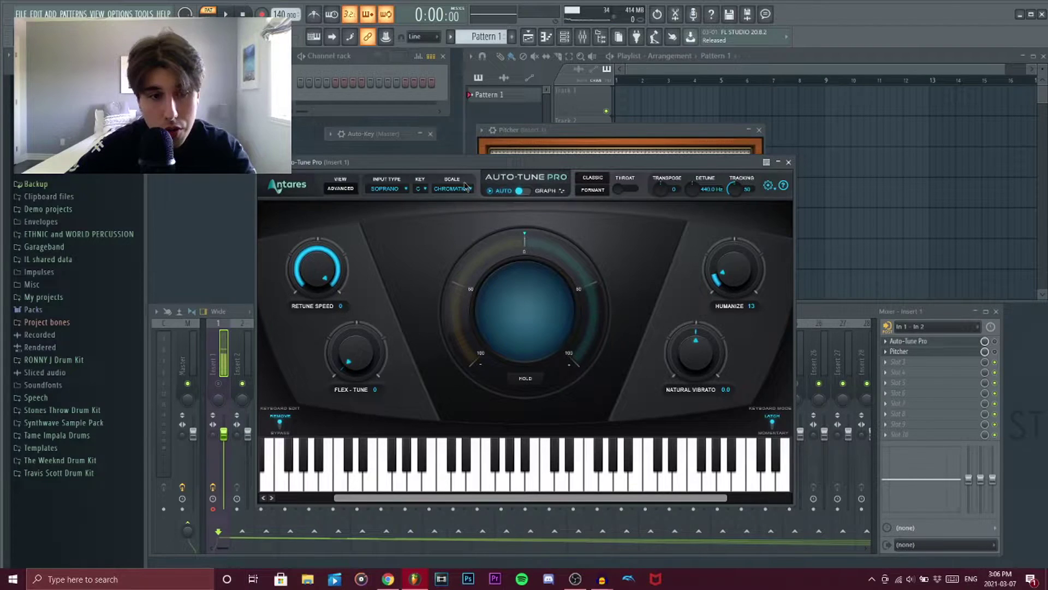
{"action": "left_click", "coordinate": [182, 354]}
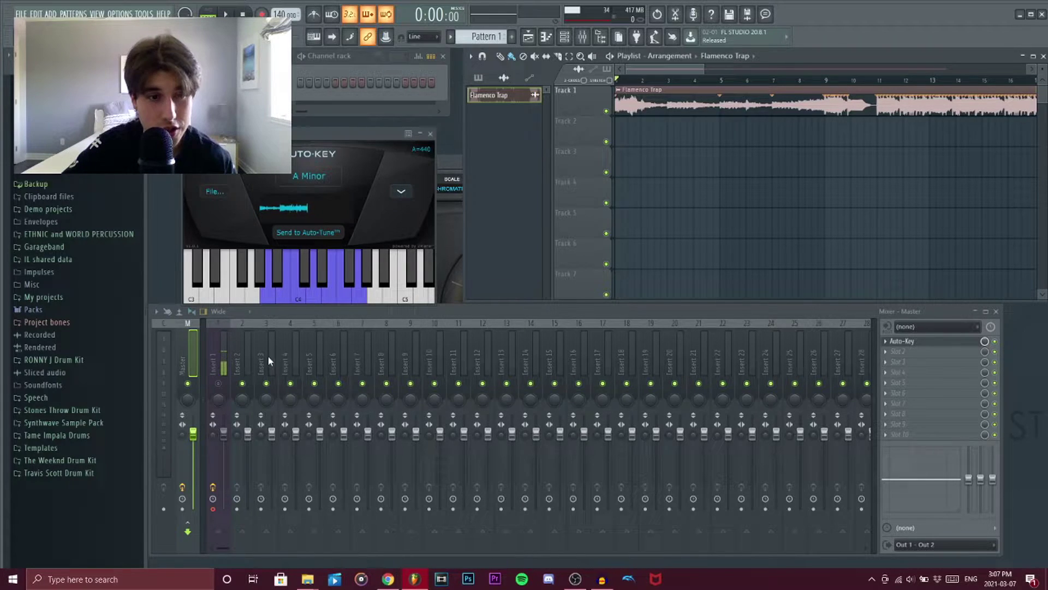
- Set Auto-Tune Pro on Insert 1 to key A, Minor scale, leaving input type on Soprano
{"action": "left_click", "coordinate": [216, 357]}
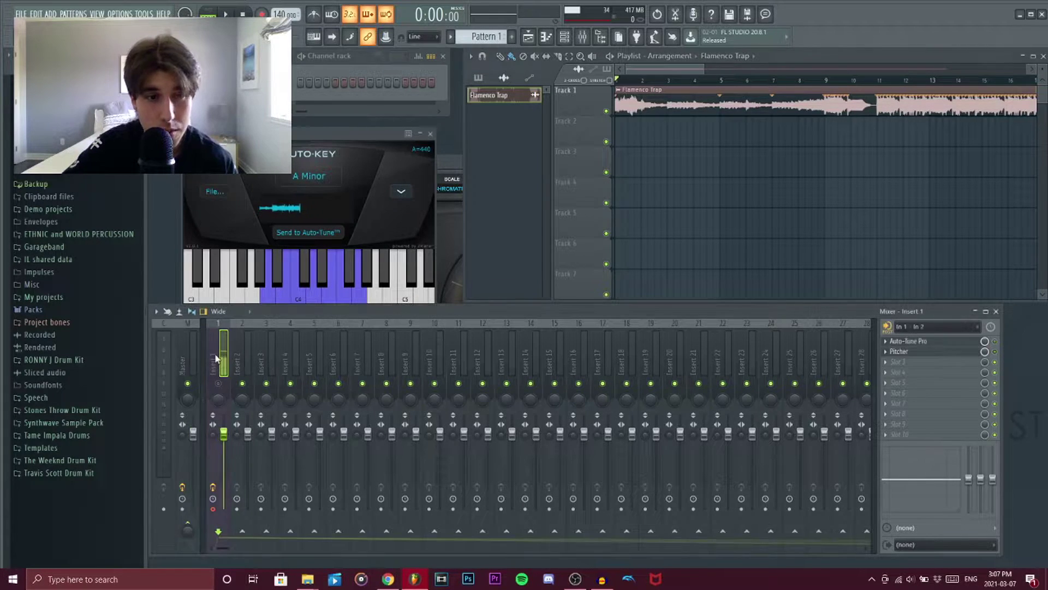
{"action": "left_click", "coordinate": [921, 342]}
{"action": "left_click", "coordinate": [420, 189]}
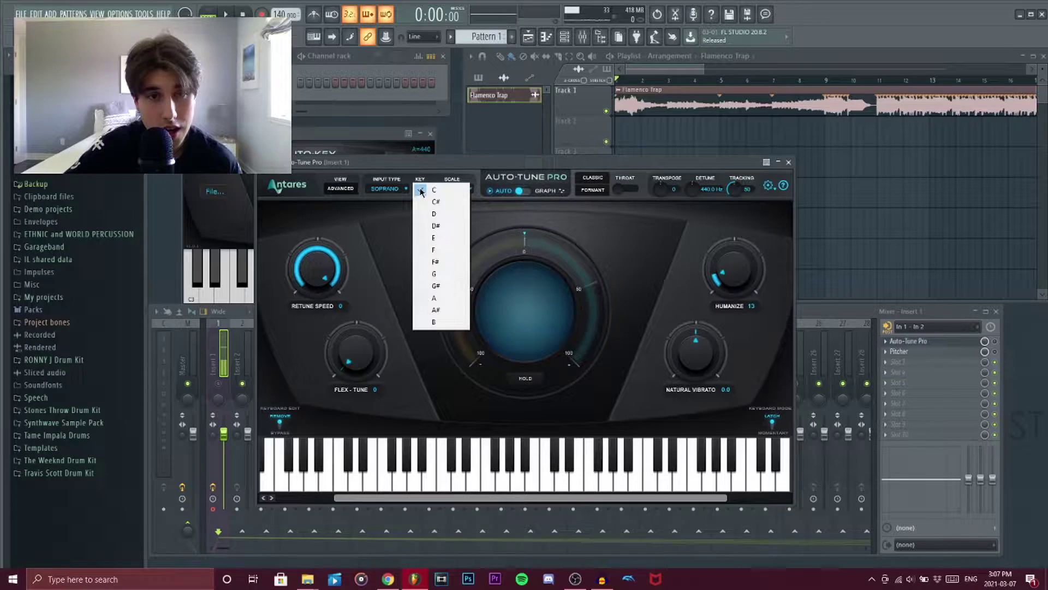
{"action": "left_click", "coordinate": [438, 299]}
{"action": "left_click", "coordinate": [460, 190]}
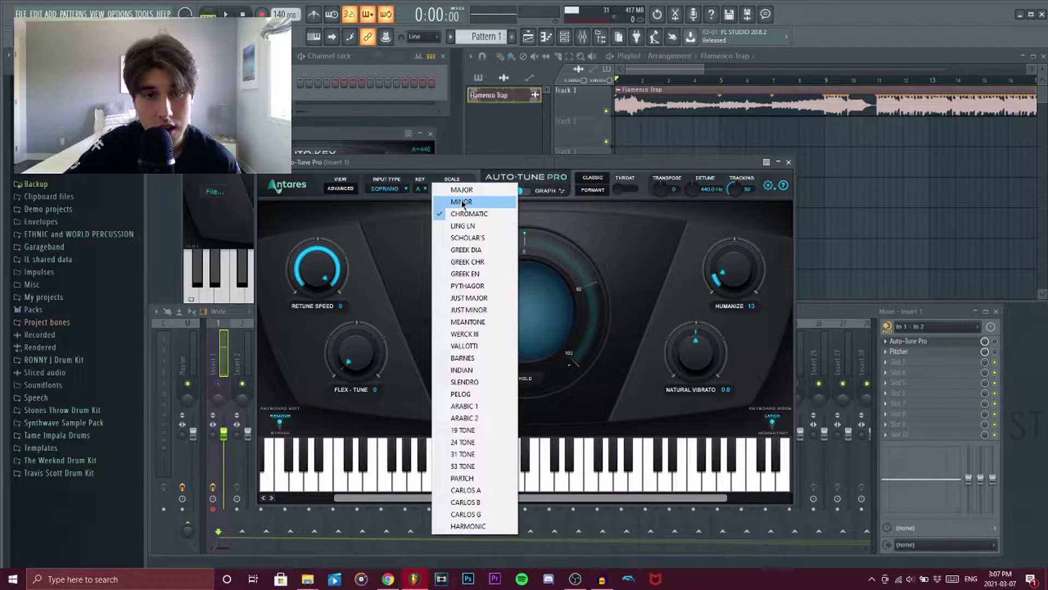
{"action": "left_click", "coordinate": [461, 203]}
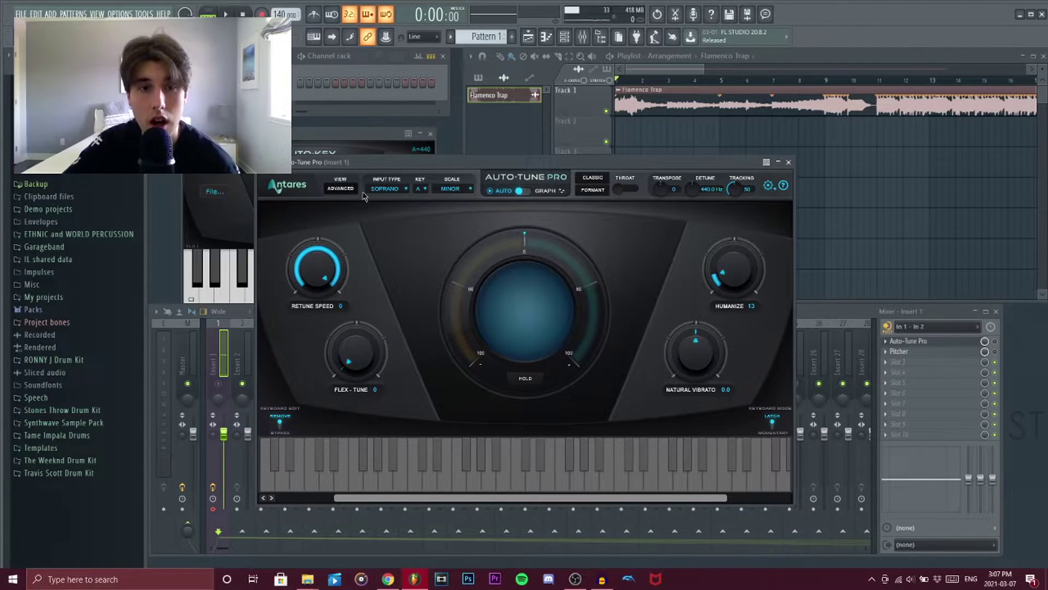
{"action": "left_click", "coordinate": [383, 189]}
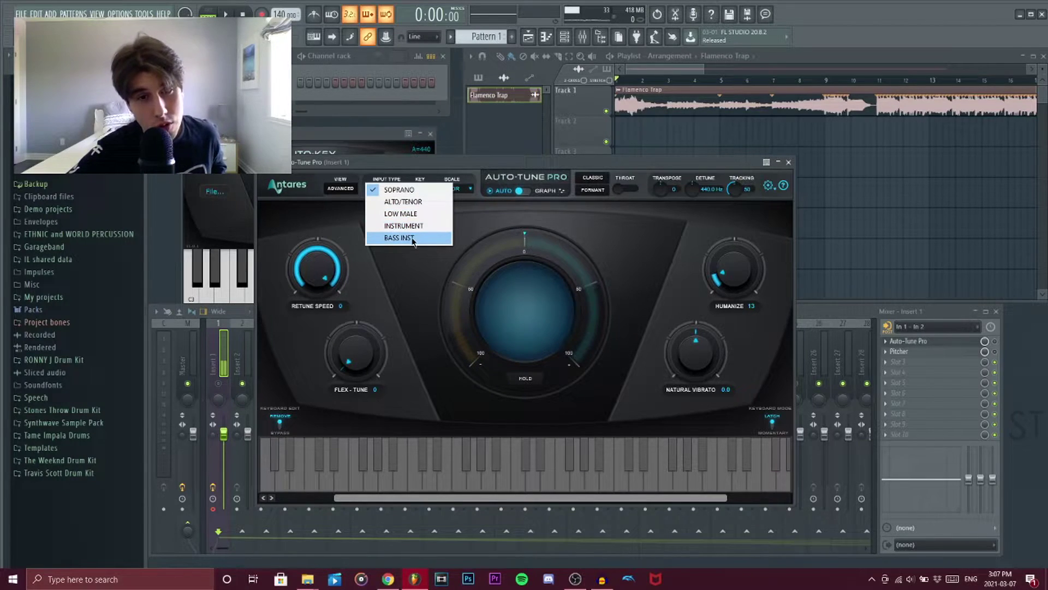
{"action": "left_click", "coordinate": [554, 229]}
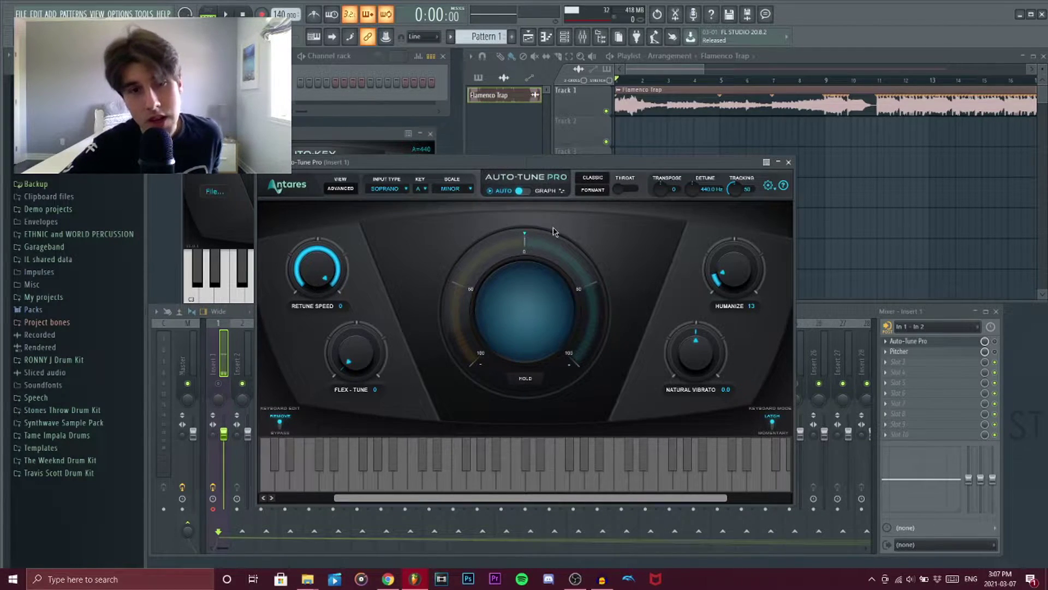
- Choose ALTO/TENOR as Auto-Tune Pro's input type
{"action": "left_click", "coordinate": [378, 189]}
{"action": "left_click", "coordinate": [389, 203]}
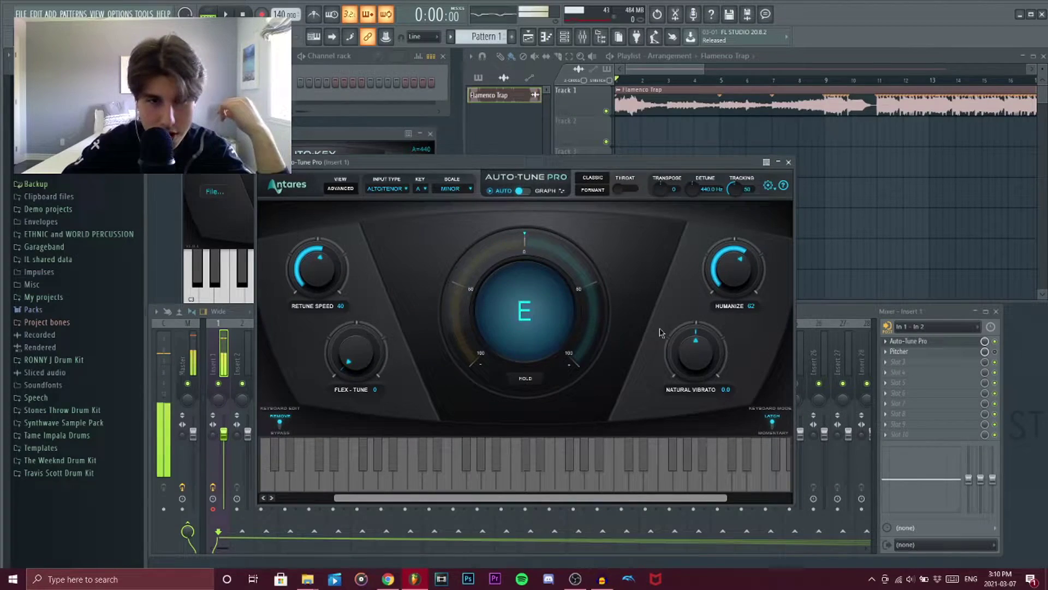
- Raise retune speed to 50, nudge humanize, switch the scale to Chromatic, and open Pitcher
{"action": "left_click_drag", "start_coordinate": [322, 289], "coordinate": [331, 288]}
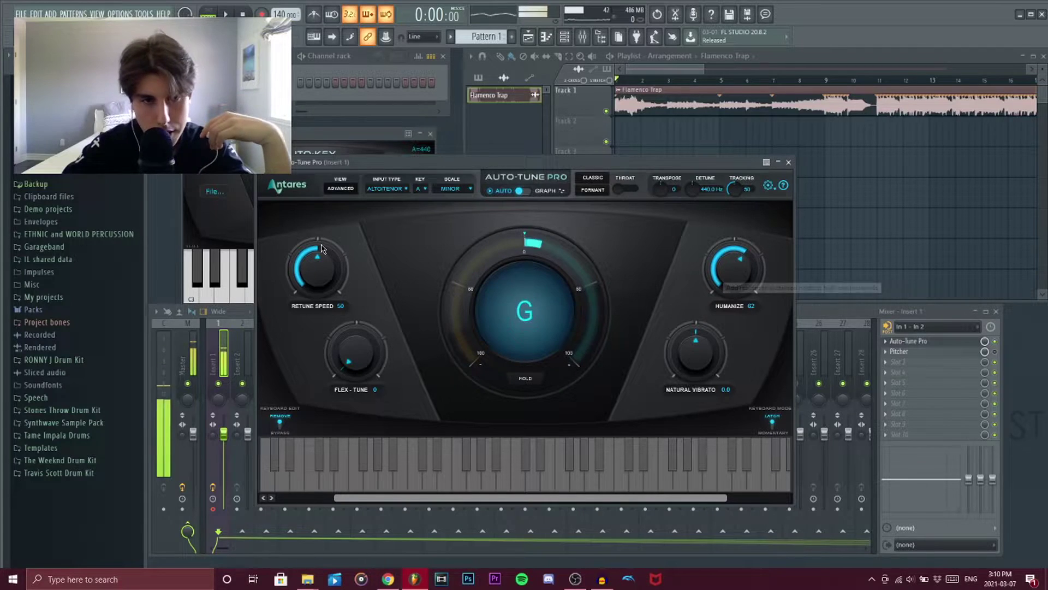
{"action": "left_click_drag", "start_coordinate": [723, 270], "coordinate": [718, 267]}
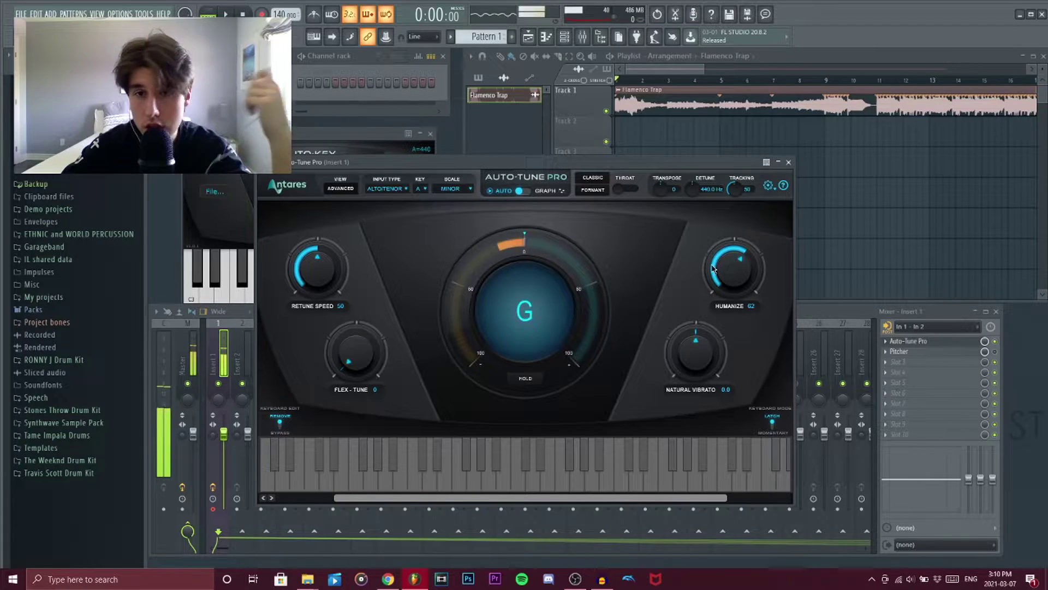
{"action": "left_click", "coordinate": [451, 188]}
{"action": "left_click", "coordinate": [451, 203]}
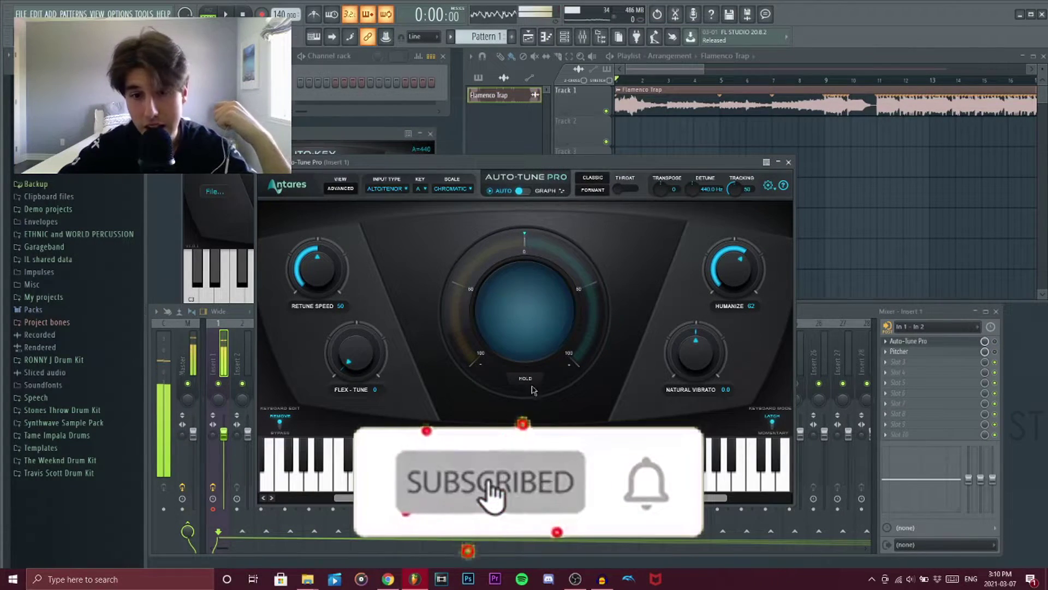
{"action": "left_click", "coordinate": [899, 351]}
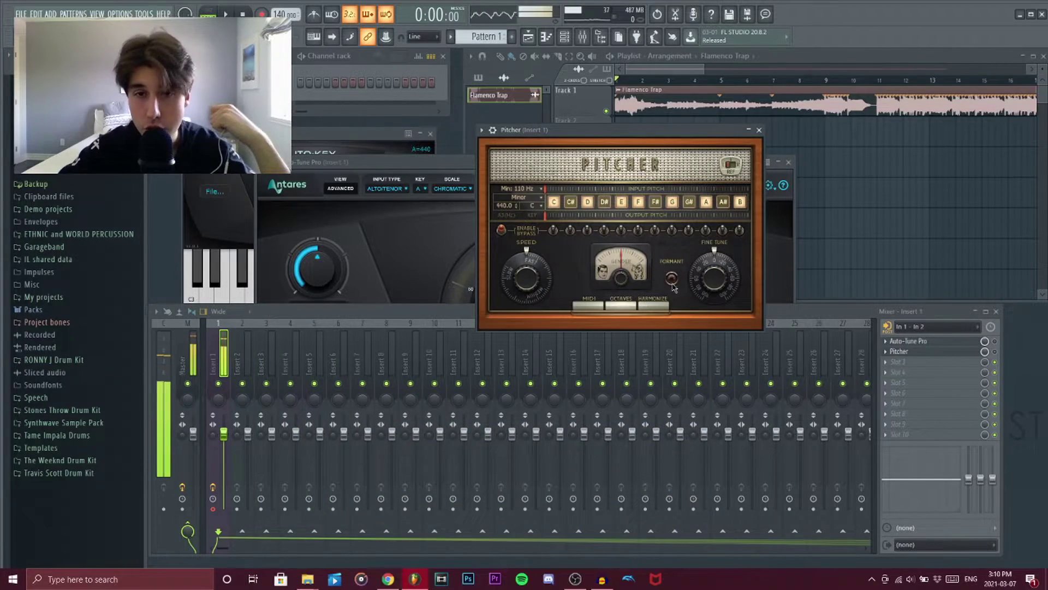
- Switch over to Audacity's Auto-Tune Evo window
{"action": "left_click", "coordinate": [602, 579]}
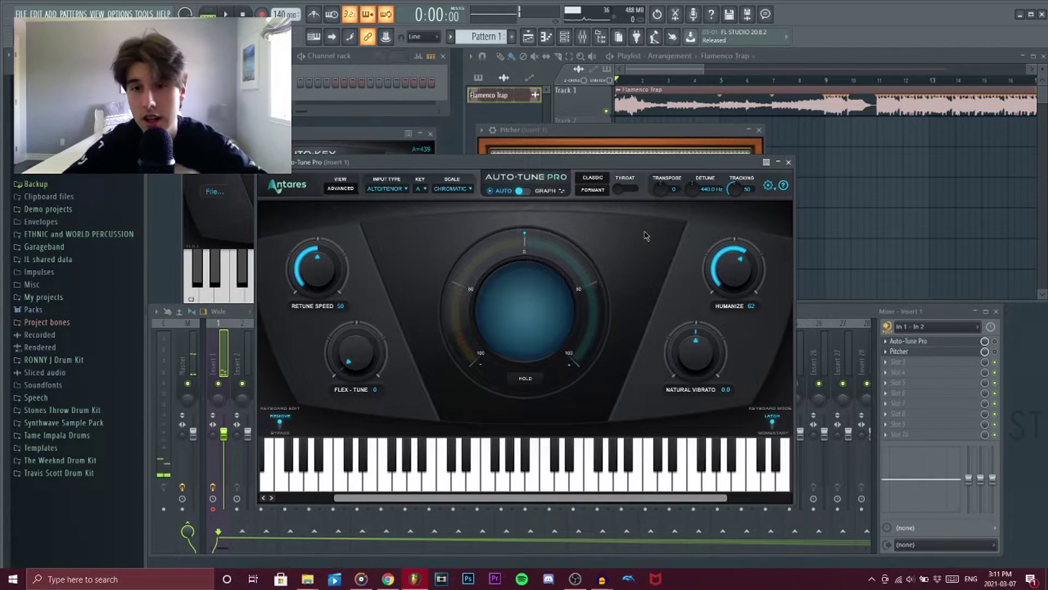
- Try Throat at 160, 100 and 53, disable formant correction, then bring up Audacity's Auto-Tune Evo
{"action": "left_click", "coordinate": [587, 192]}
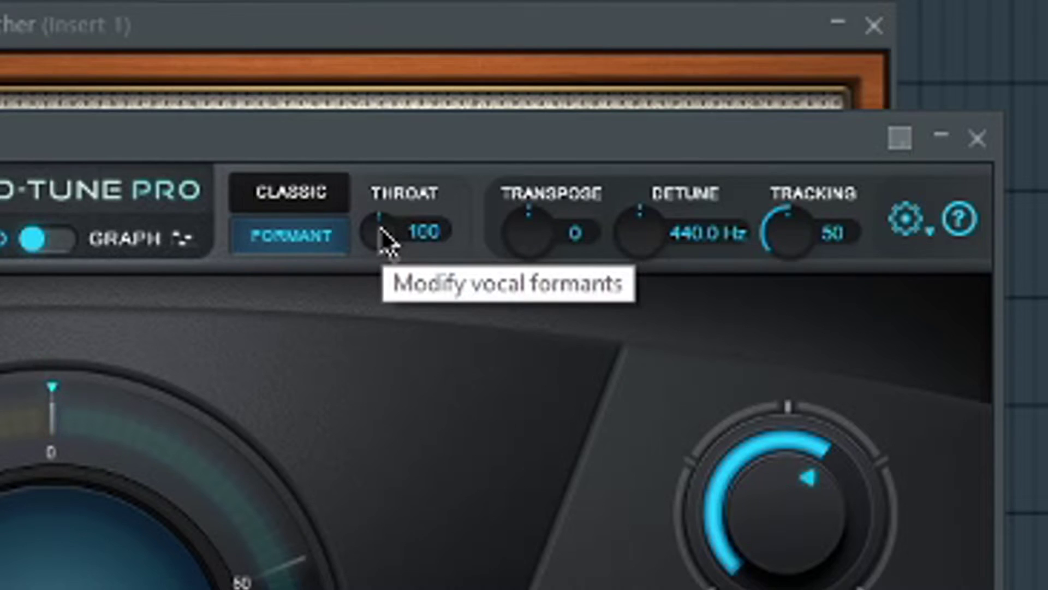
{"action": "left_click_drag", "start_coordinate": [388, 241], "coordinate": [306, 137]}
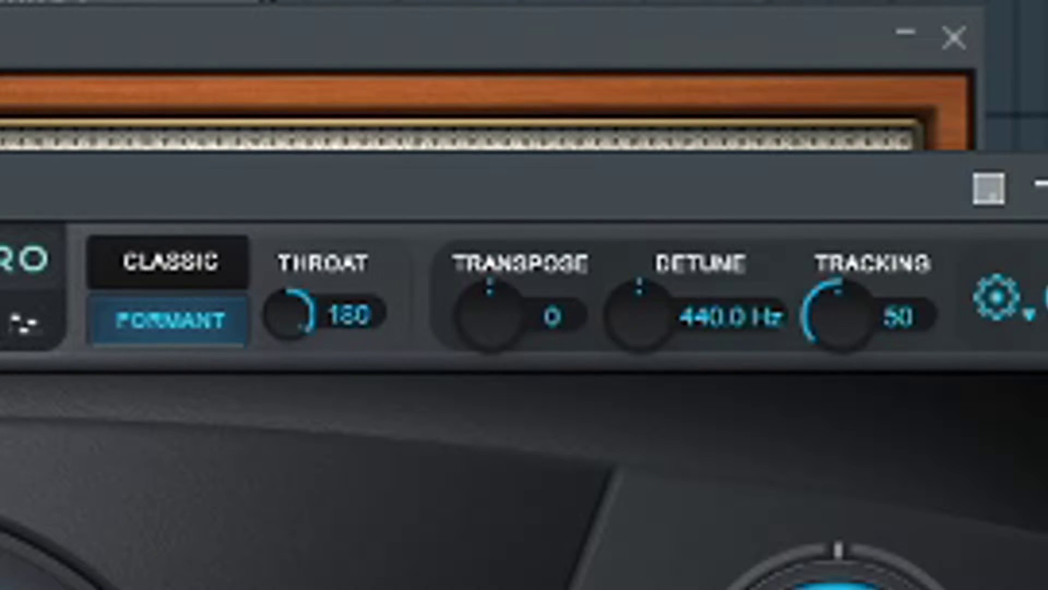
{"action": "left_click_drag", "start_coordinate": [289, 313], "coordinate": [305, 587]}
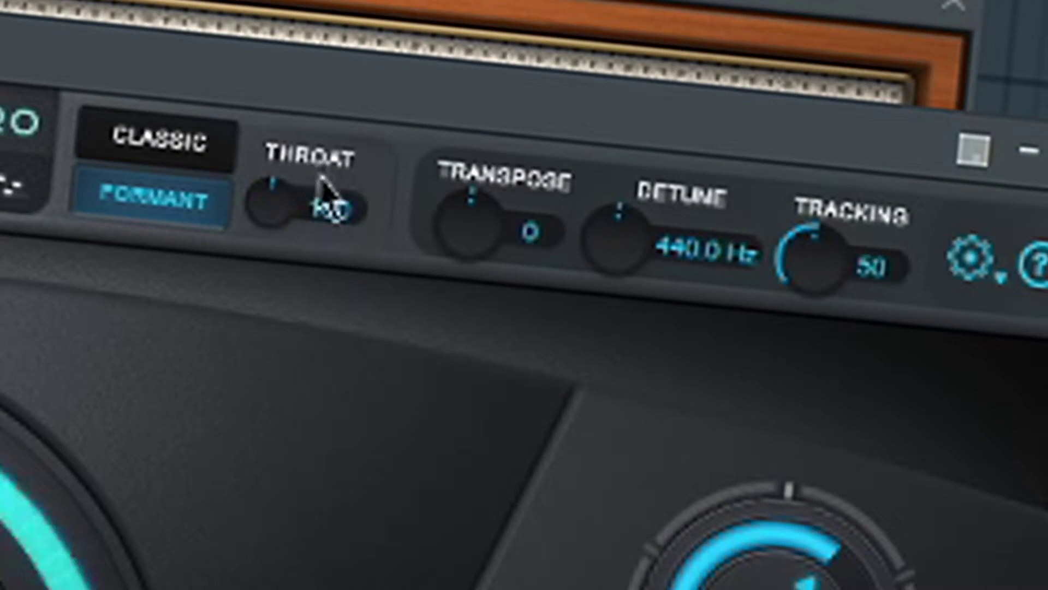
{"action": "left_click_drag", "start_coordinate": [293, 204], "coordinate": [282, 412]}
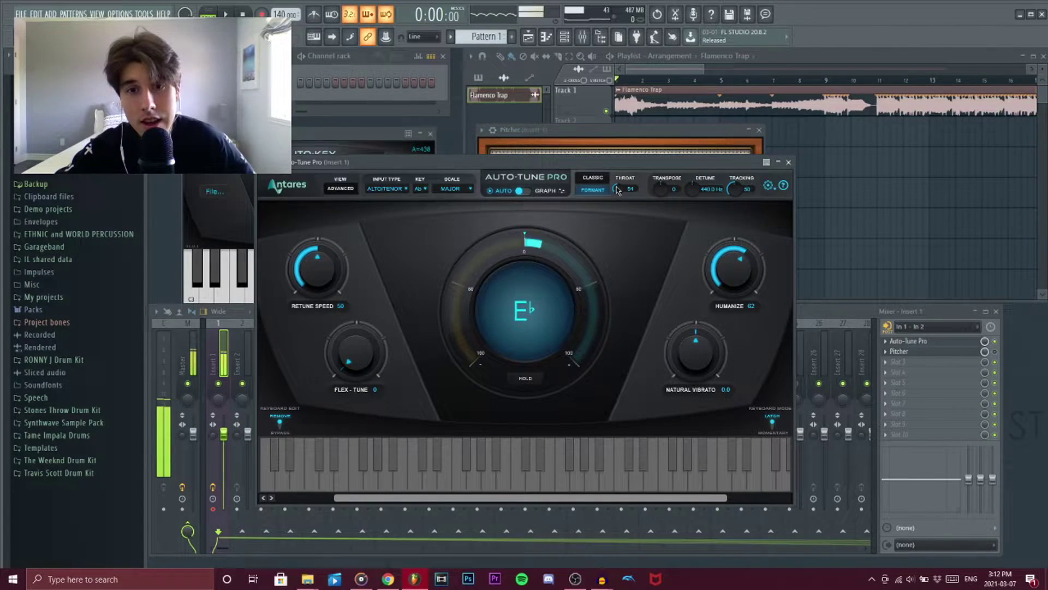
{"action": "left_click", "coordinate": [594, 191]}
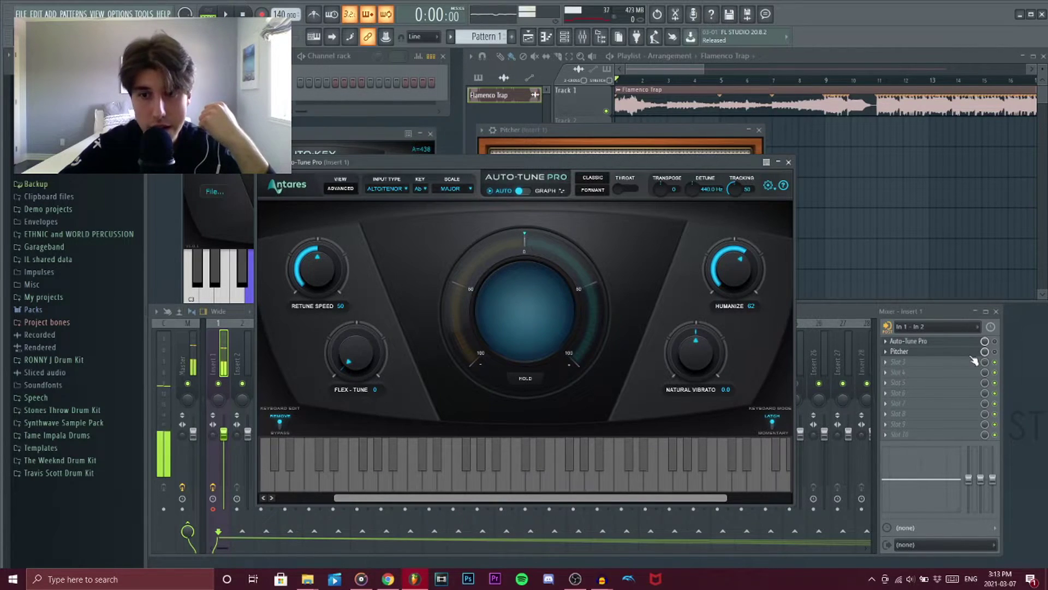
{"action": "mouse_move", "coordinate": [592, 568]}
{"action": "left_click", "coordinate": [633, 537]}
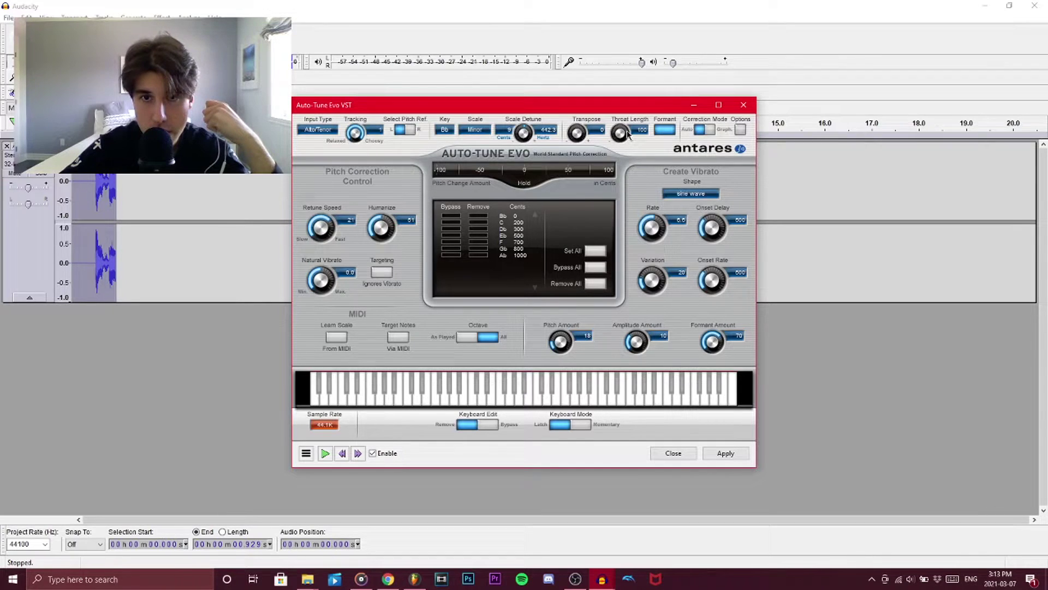
- Return from Audacity to the FL Studio project holding the REC vocal clip
{"action": "left_click", "coordinate": [414, 580]}
{"action": "left_click", "coordinate": [903, 352]}
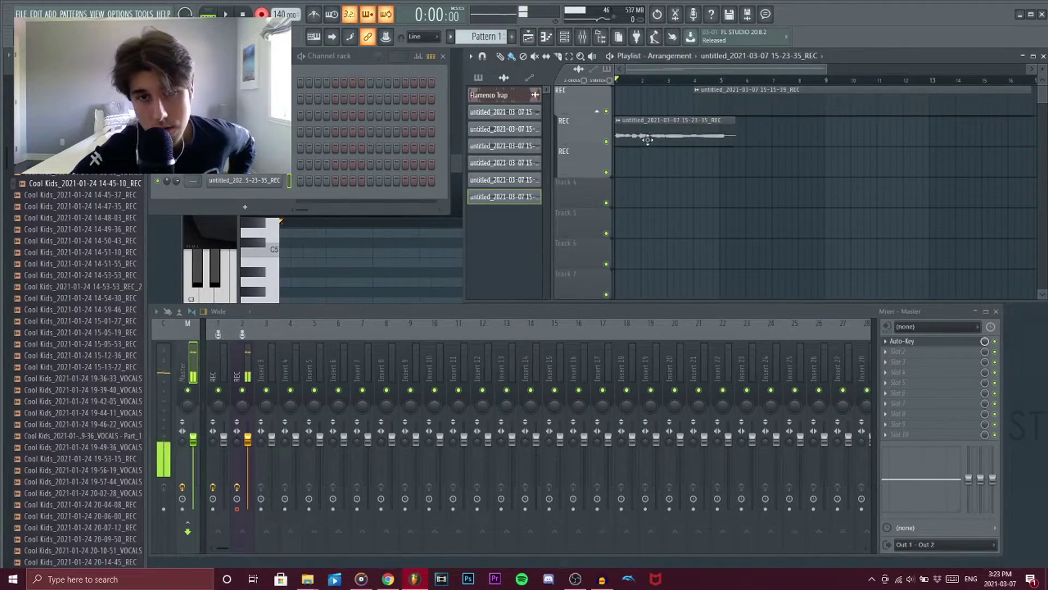
{"action": "double_click", "coordinate": [647, 138]}
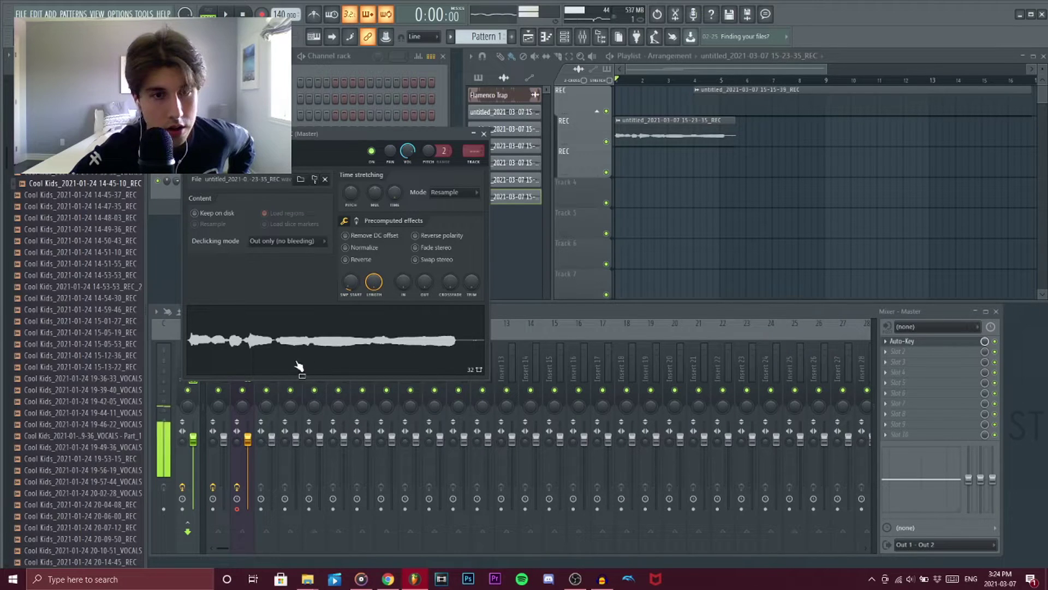
{"action": "right_click", "coordinate": [283, 338]}
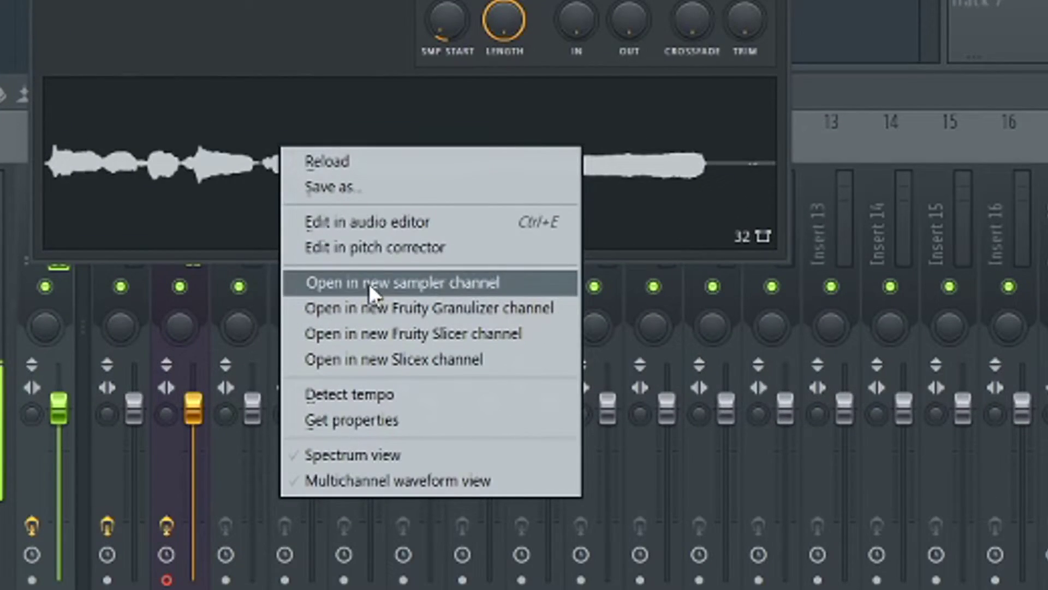
{"action": "left_click", "coordinate": [330, 374]}
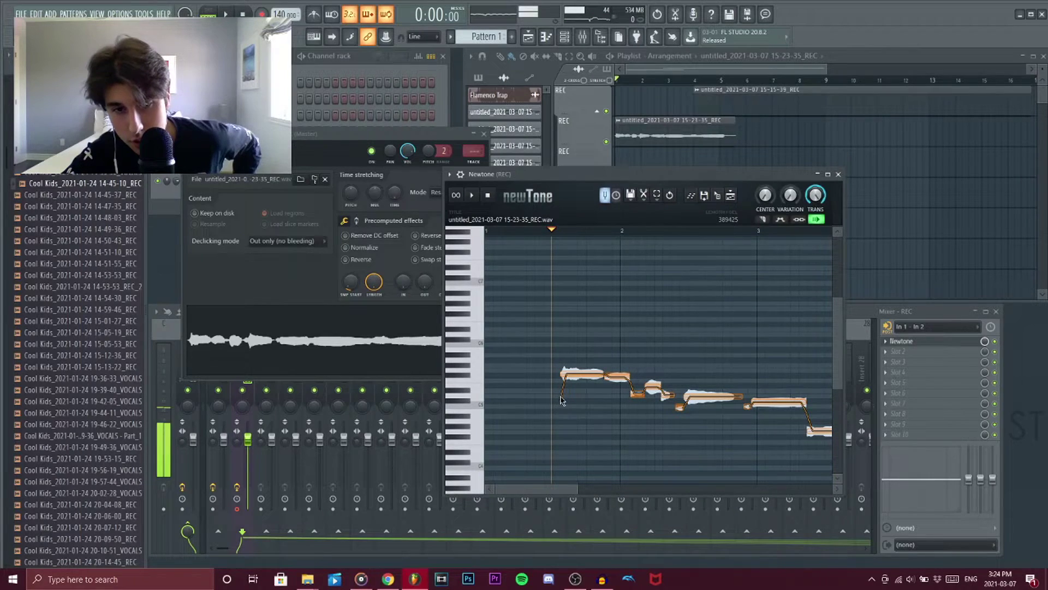
- Preview the first vocal note in Newtone
{"action": "left_click", "coordinate": [569, 375]}
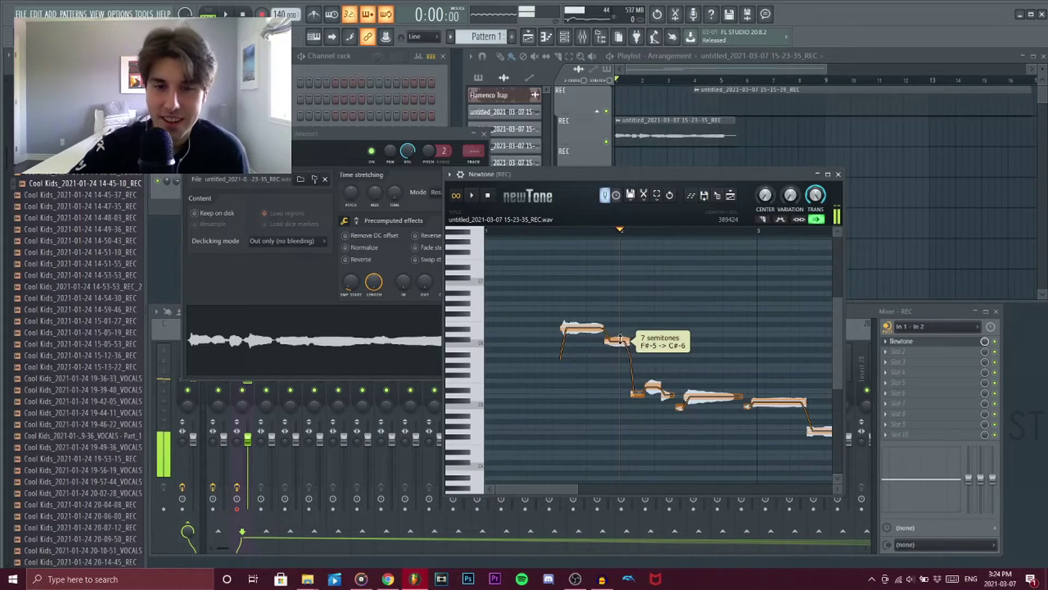
- Raise the second vocal note to D6 and the third note 8 semitones to A#5
{"action": "left_click_drag", "start_coordinate": [621, 343], "coordinate": [621, 336]}
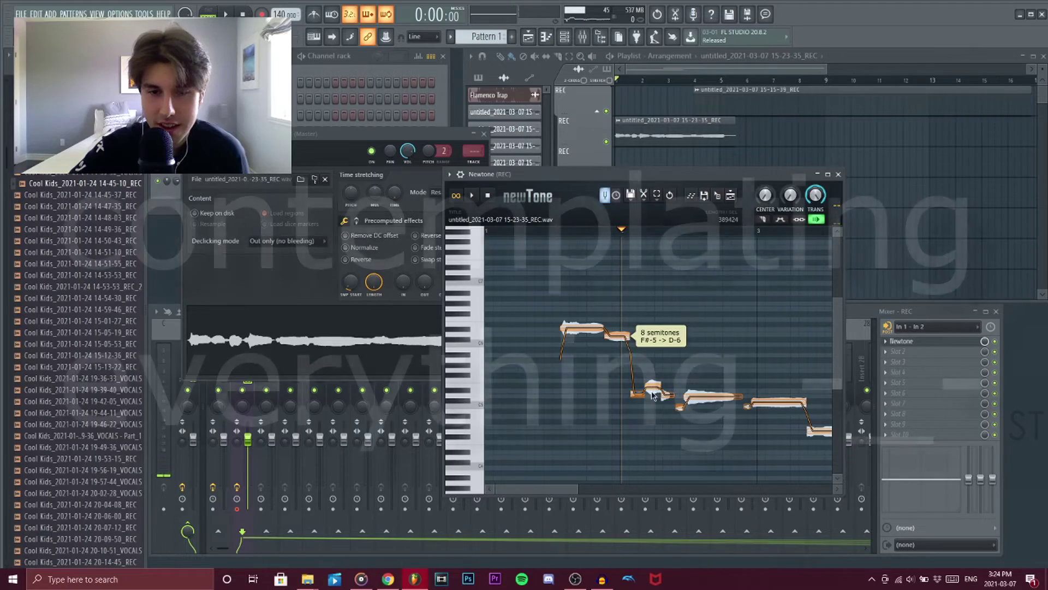
{"action": "left_click_drag", "start_coordinate": [634, 393], "coordinate": [641, 344]}
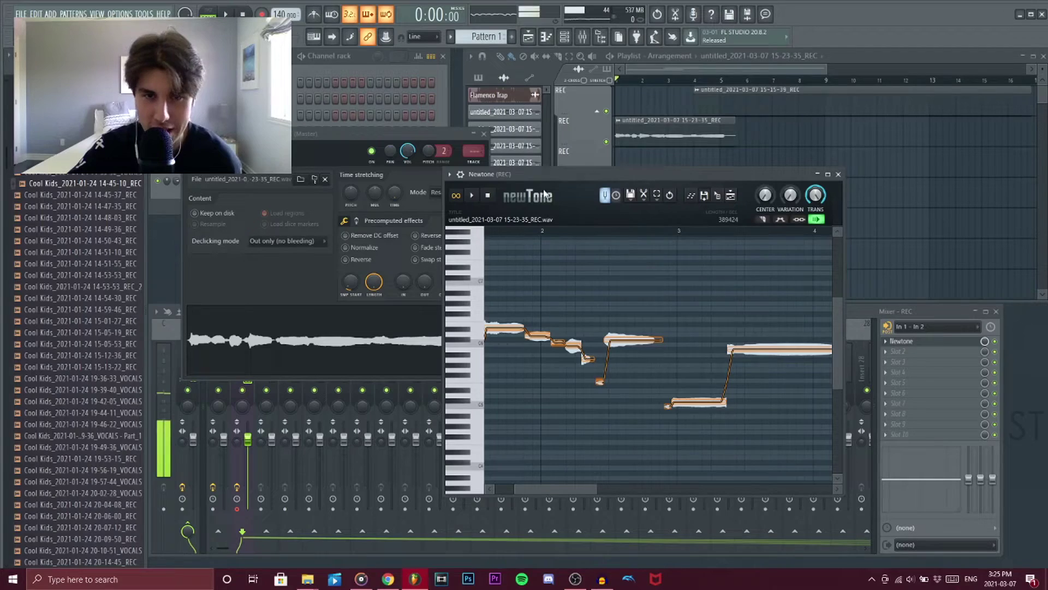
{"action": "left_click", "coordinate": [331, 340]}
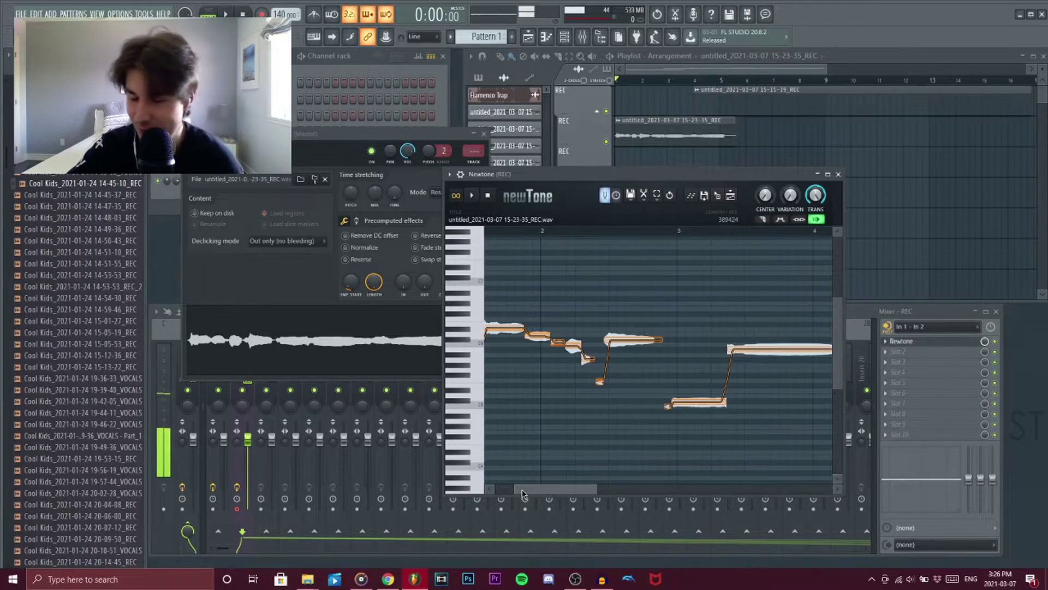
- Play the pitch-edited vocal, drag a later long note up toward G7, then stop playback
{"action": "left_click_drag", "start_coordinate": [574, 489], "coordinate": [502, 493]}
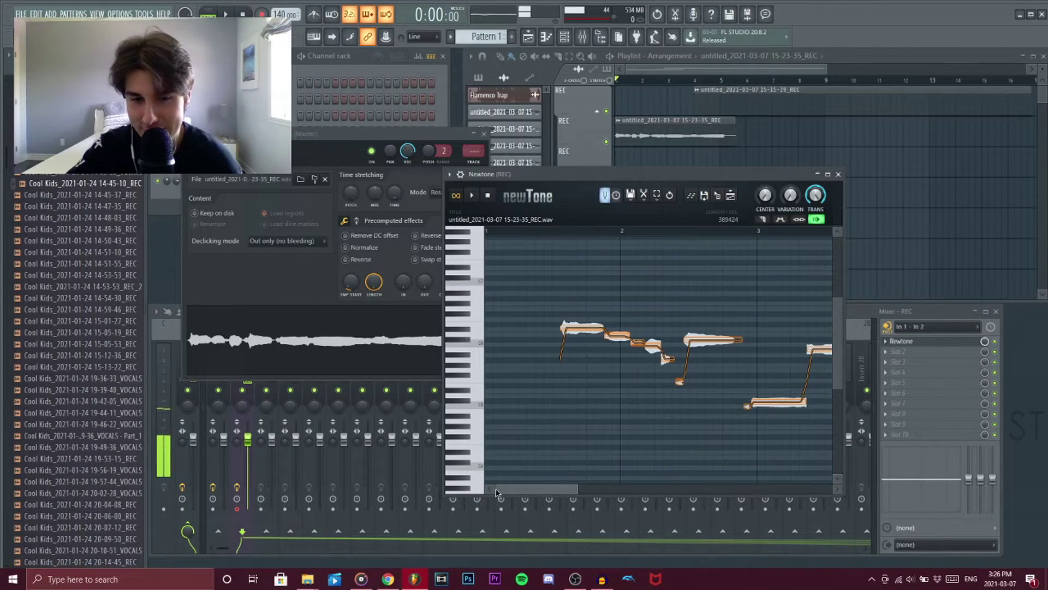
{"action": "key", "text": "space"}
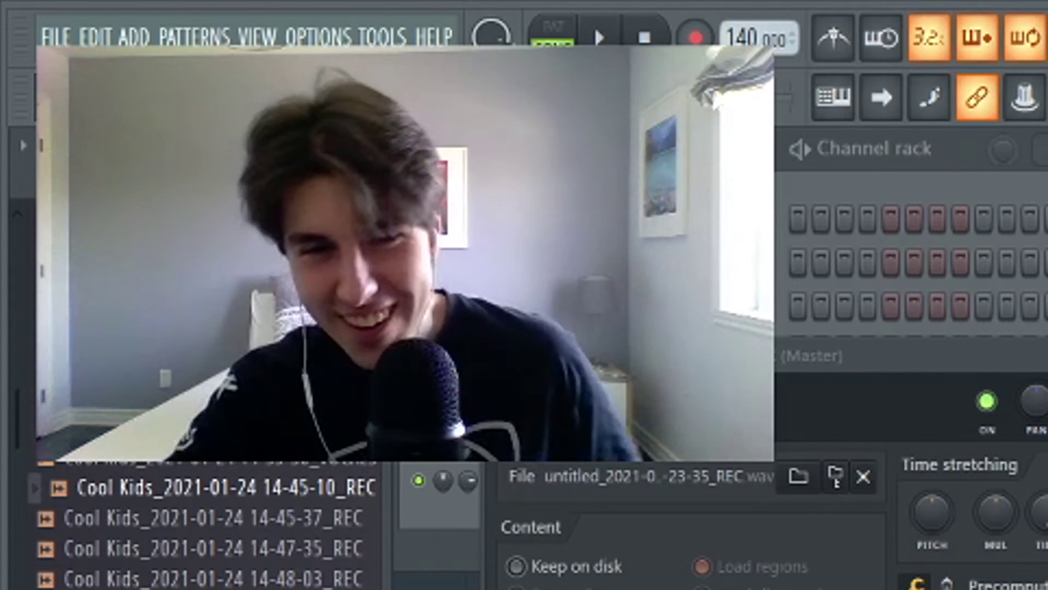
{"action": "left_click_drag", "start_coordinate": [382, 263], "coordinate": [379, 108]}
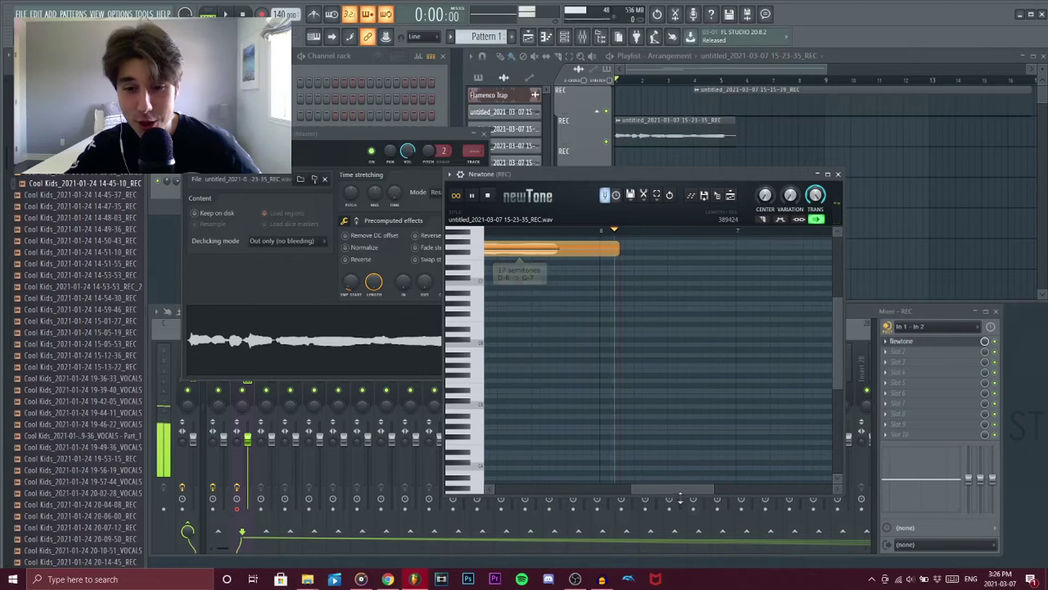
{"action": "left_click", "coordinate": [471, 195]}
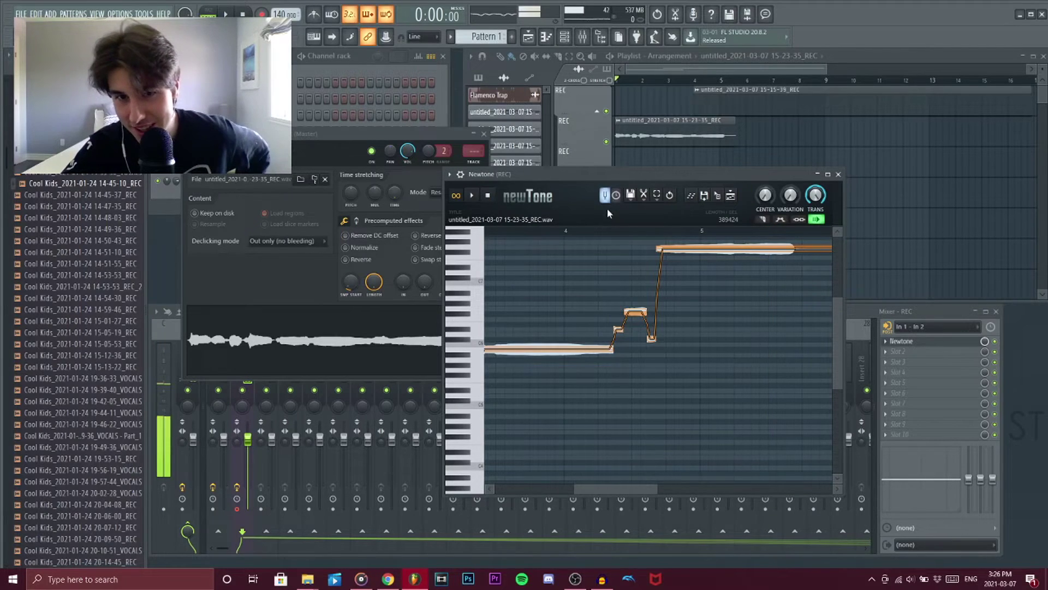
- Drop one note far down and pull the long note back up so the melody descends smoothly
{"action": "left_click_drag", "start_coordinate": [599, 490], "coordinate": [519, 490]}
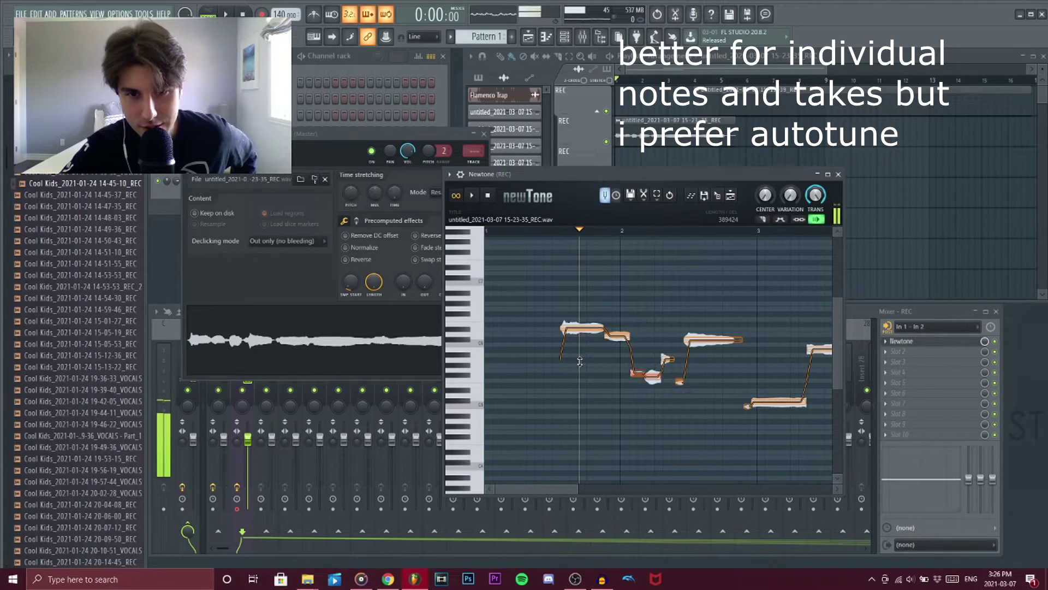
{"action": "scroll", "coordinate": [644, 354], "scroll_direction": "down", "scroll_amount": 3}
{"action": "scroll", "coordinate": [644, 355], "scroll_direction": "right", "scroll_amount": 3}
{"action": "scroll", "coordinate": [691, 296], "scroll_direction": "up", "scroll_amount": 1}
{"action": "left_click_drag", "start_coordinate": [660, 344], "coordinate": [644, 313]}
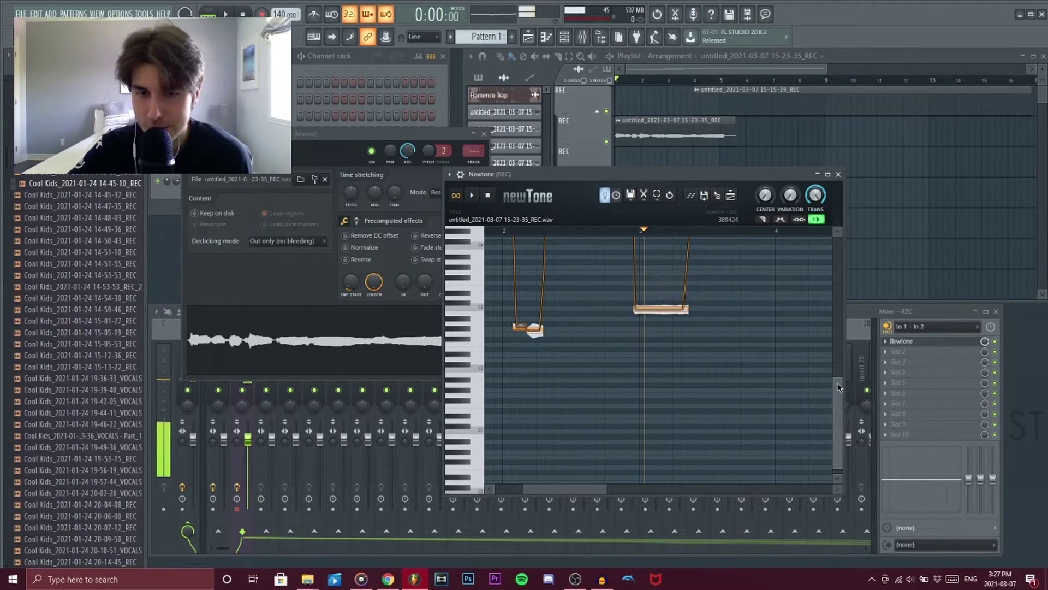
{"action": "left_click_drag", "start_coordinate": [837, 385], "coordinate": [837, 298]}
{"action": "left_click_drag", "start_coordinate": [744, 372], "coordinate": [756, 311]}
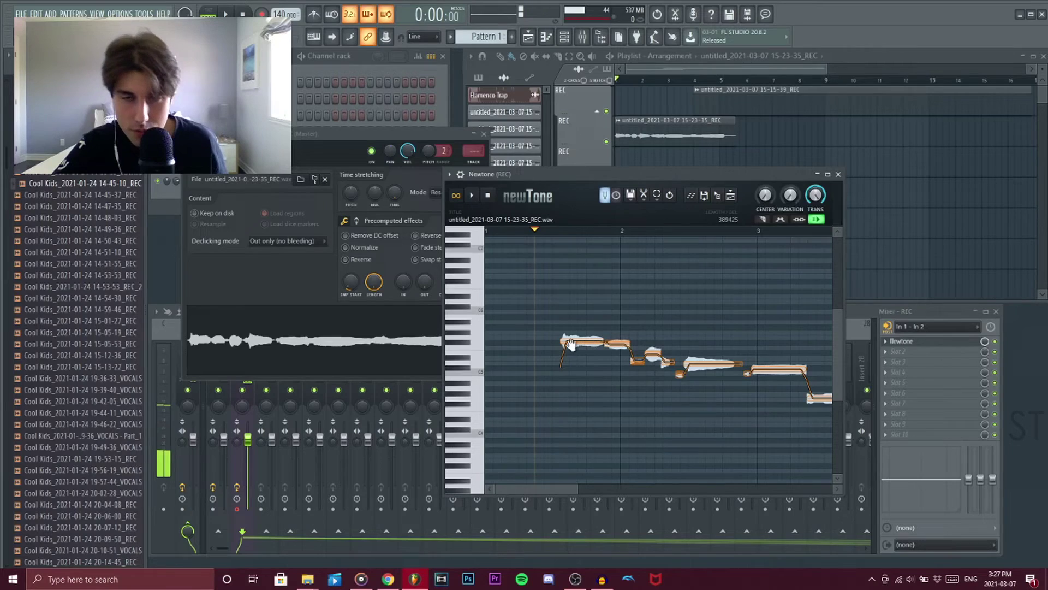
- Play back the edited vocal, stop it, then replay from partway through bar 4
{"action": "key", "text": "space"}
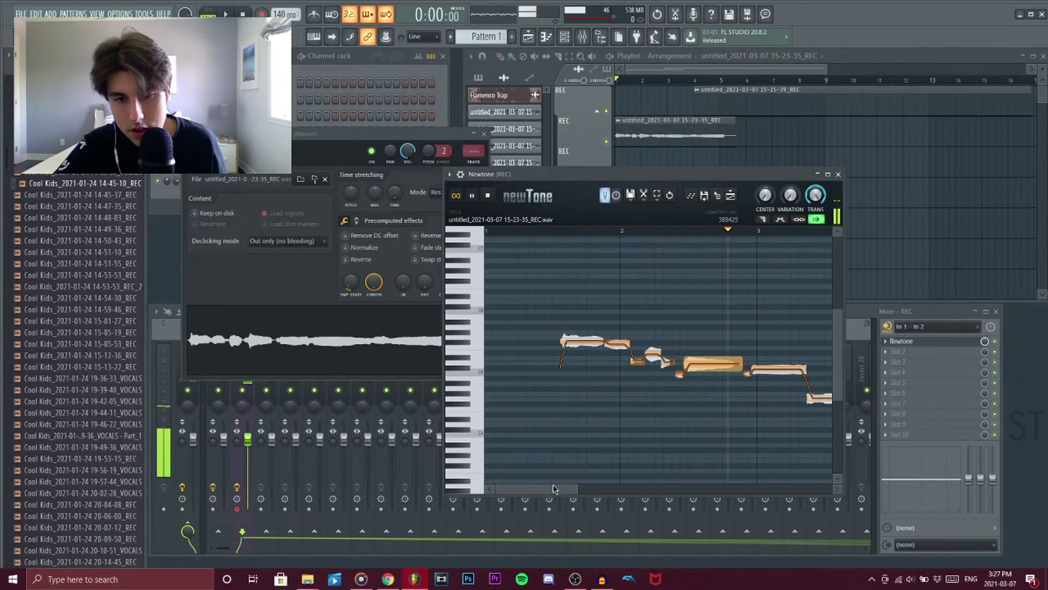
{"action": "left_click_drag", "start_coordinate": [557, 489], "coordinate": [628, 490]}
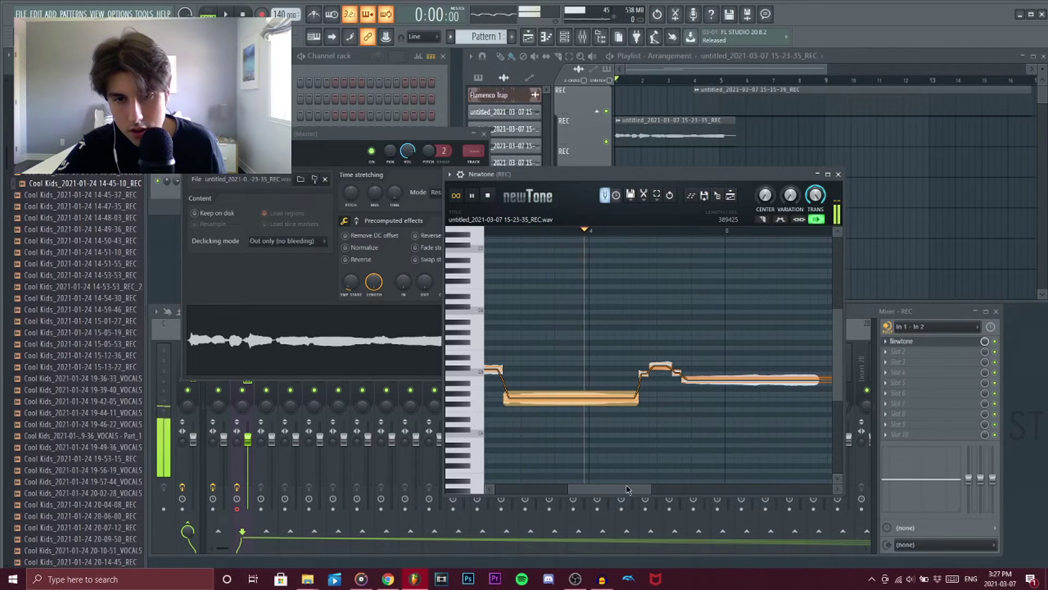
{"action": "key", "text": "space"}
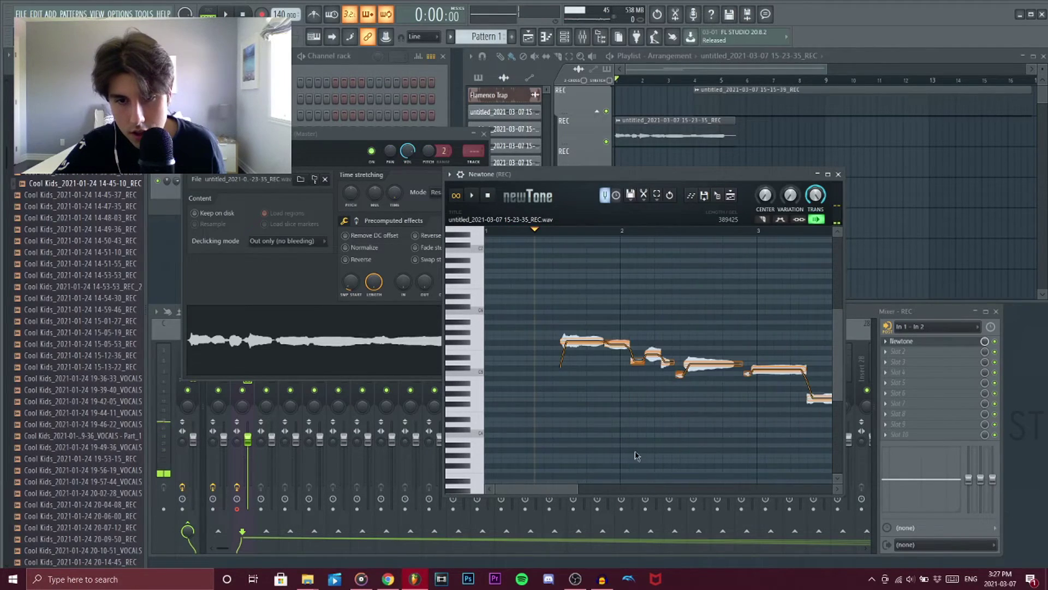
{"action": "left_click_drag", "start_coordinate": [549, 490], "coordinate": [613, 487]}
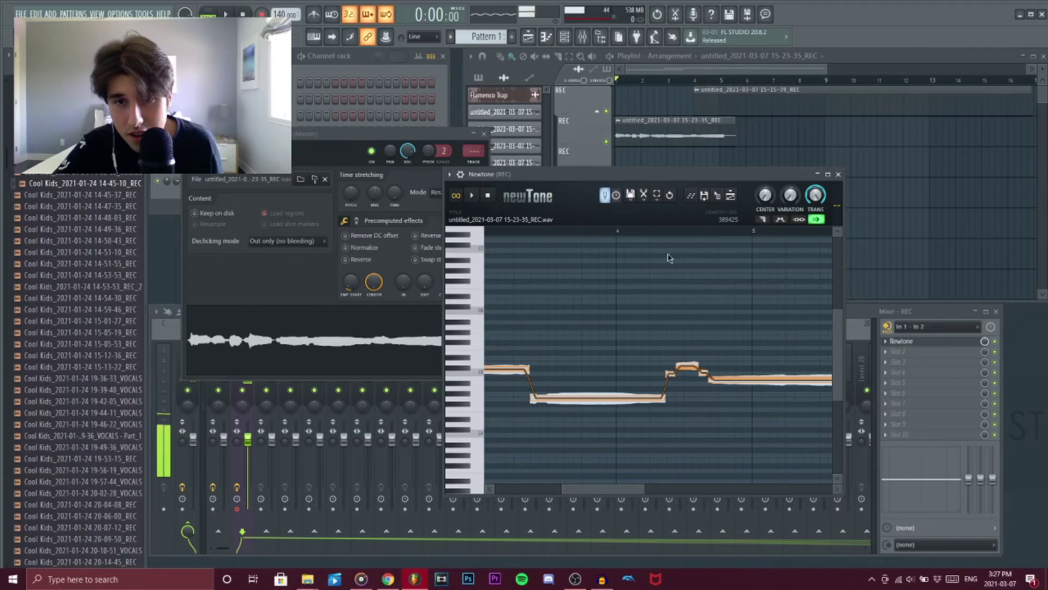
{"action": "left_click", "coordinate": [657, 235]}
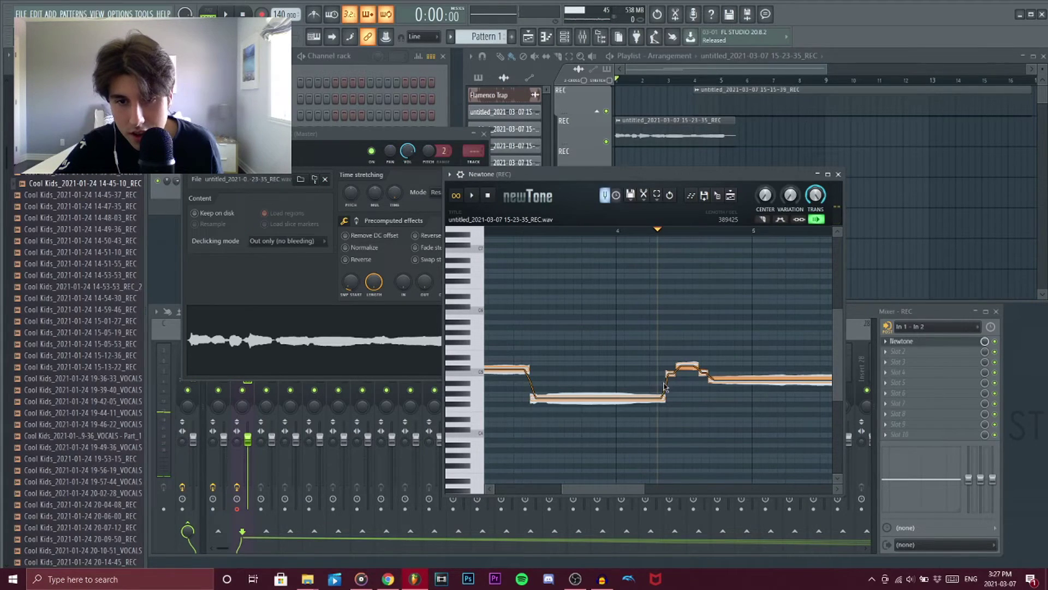